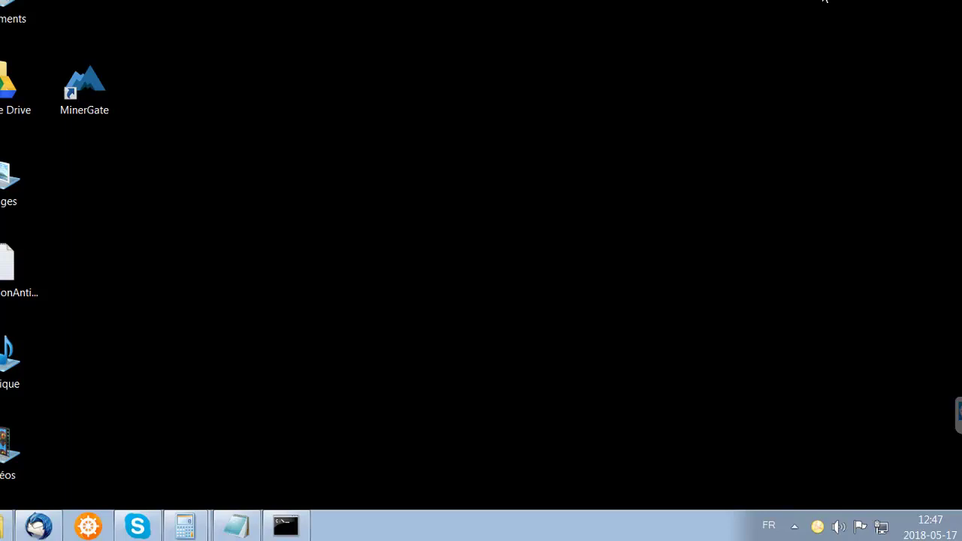
Step: Open Avast Antivirus and show the main protection agents (Agents principaux)
{"action": "left_click", "coordinate": [795, 527]}
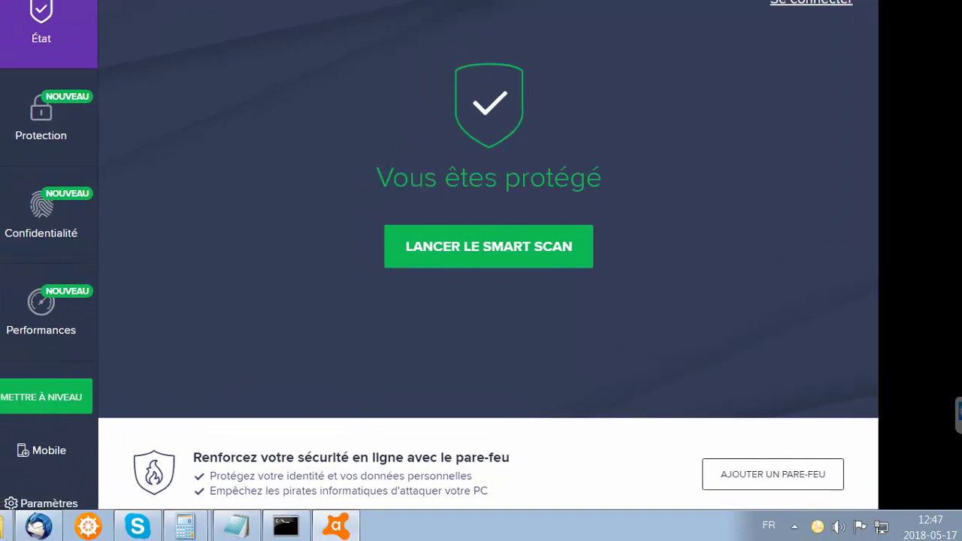
{"action": "left_click_drag", "start_coordinate": [457, 0], "coordinate": [475, 11]}
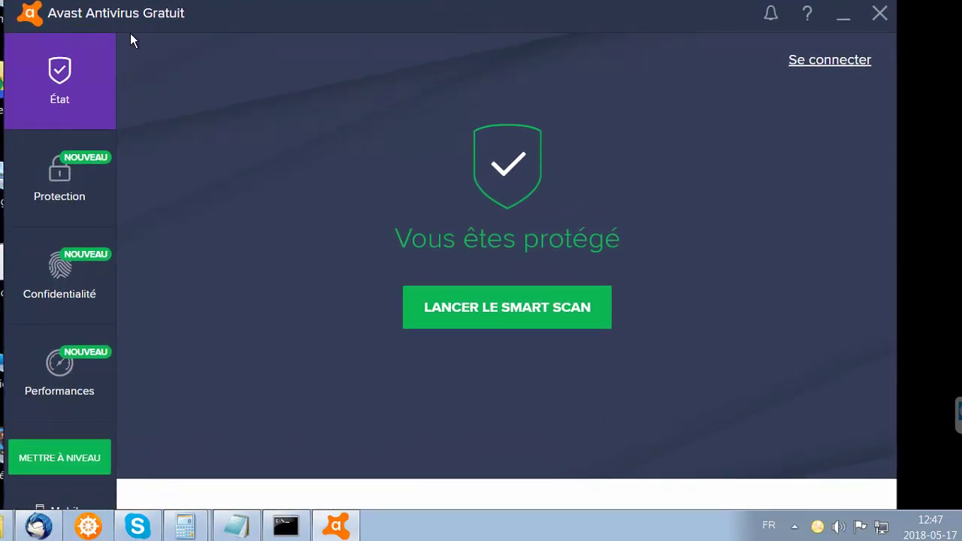
{"action": "left_click", "coordinate": [51, 192]}
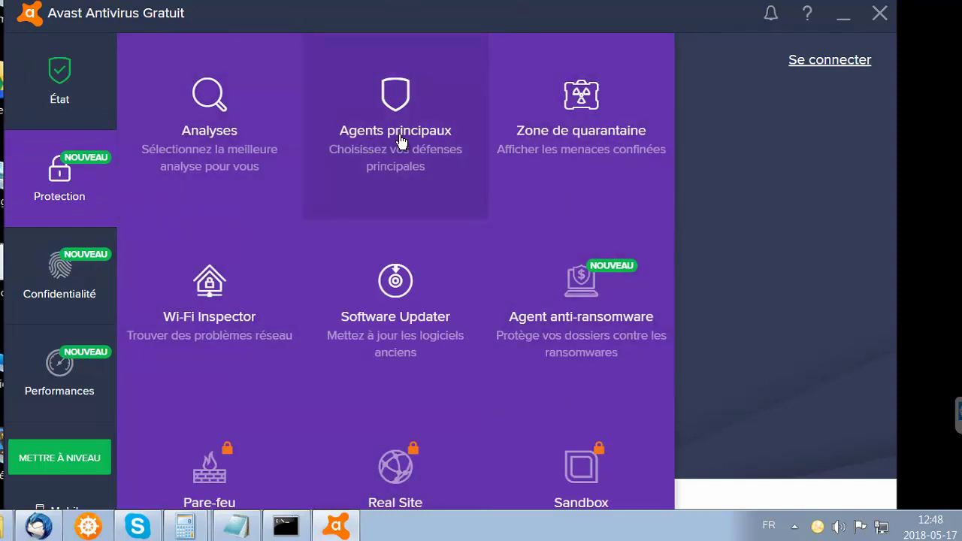
{"action": "left_click", "coordinate": [401, 139]}
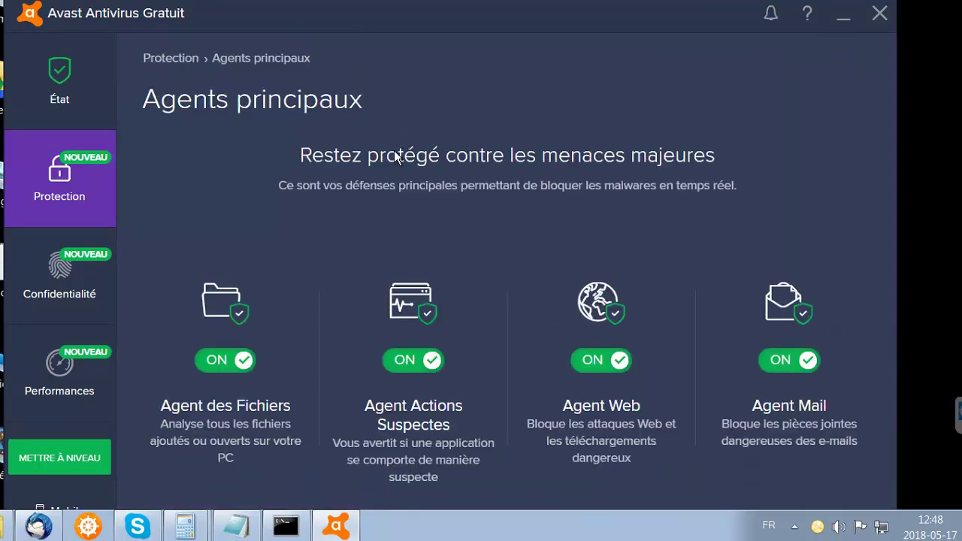
Step: Disable the Agent des Fichiers, Agent Actions Suspectes, Agent Web and Agent Mail for one hour each
{"action": "left_click", "coordinate": [234, 361]}
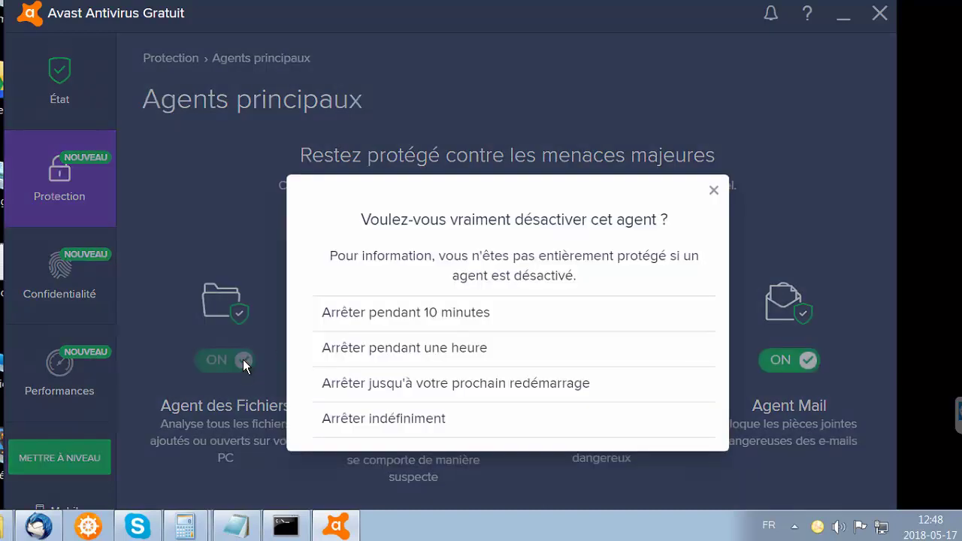
{"action": "left_click", "coordinate": [422, 359]}
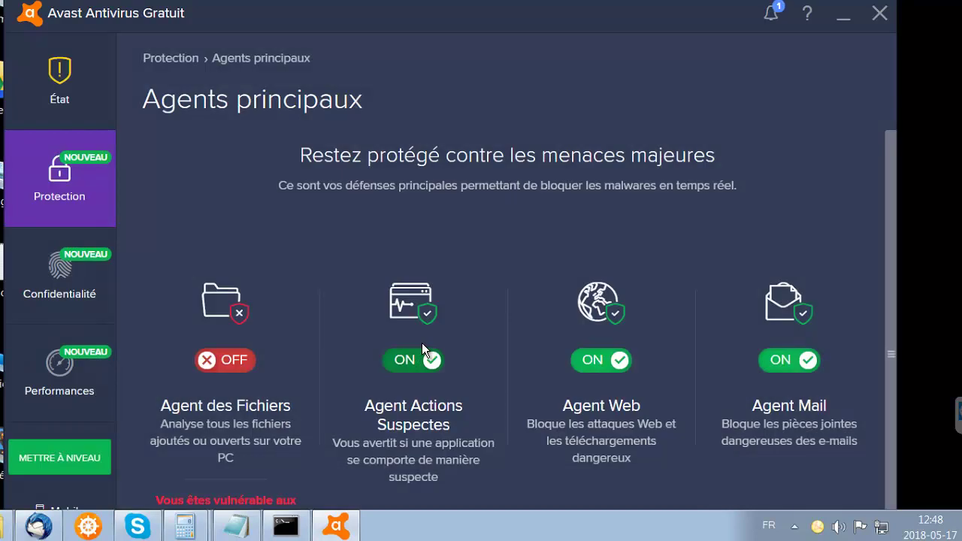
{"action": "left_click", "coordinate": [412, 367]}
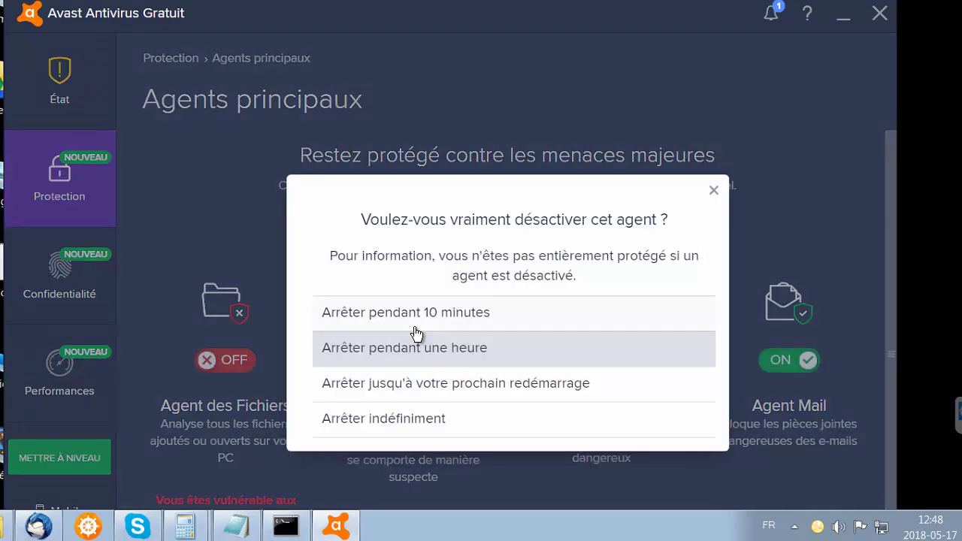
{"action": "left_click", "coordinate": [414, 345]}
{"action": "left_click", "coordinate": [594, 364]}
{"action": "left_click", "coordinate": [462, 355]}
{"action": "left_click", "coordinate": [780, 361]}
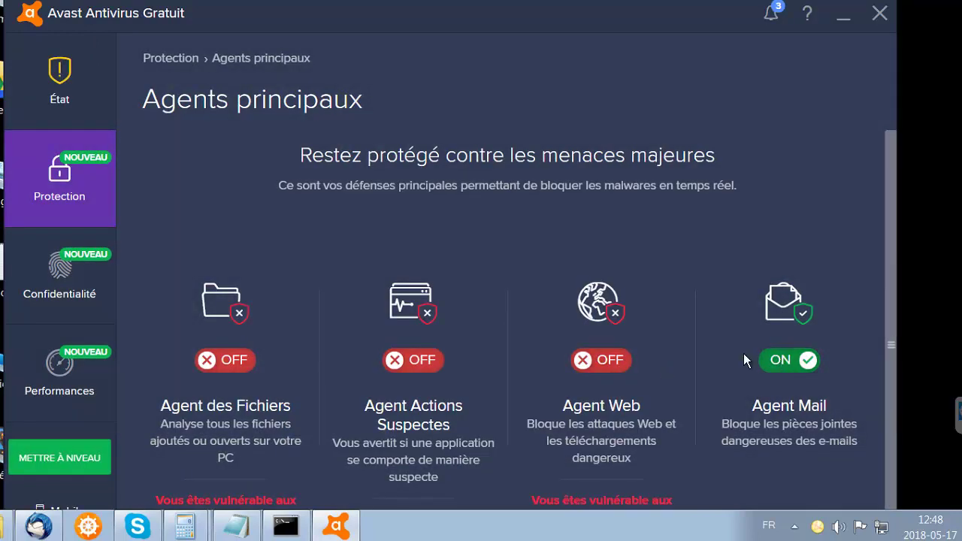
{"action": "left_click", "coordinate": [454, 355]}
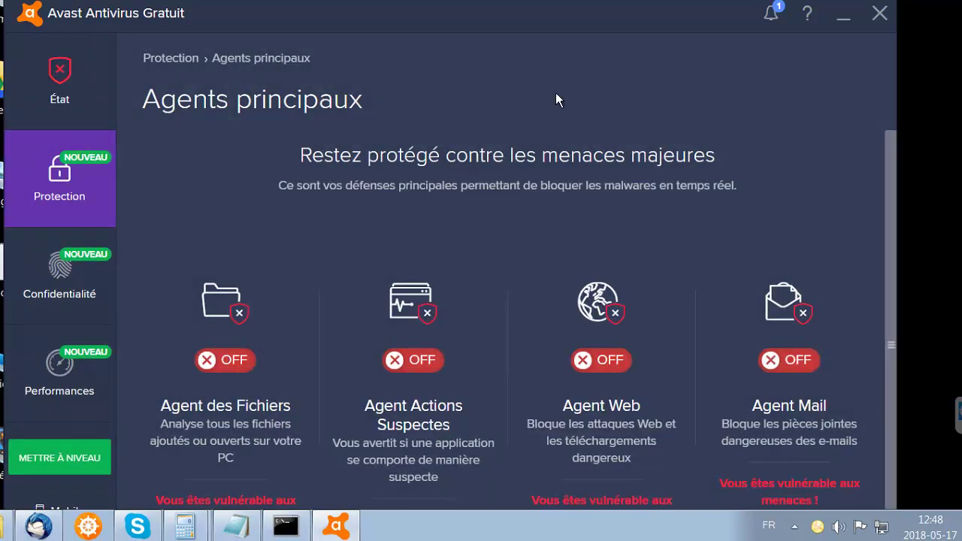
Step: Open the antivirus general settings and expand Exclusions to reach the end of the excluded file paths list
{"action": "left_click_drag", "start_coordinate": [472, 17], "coordinate": [476, 0]}
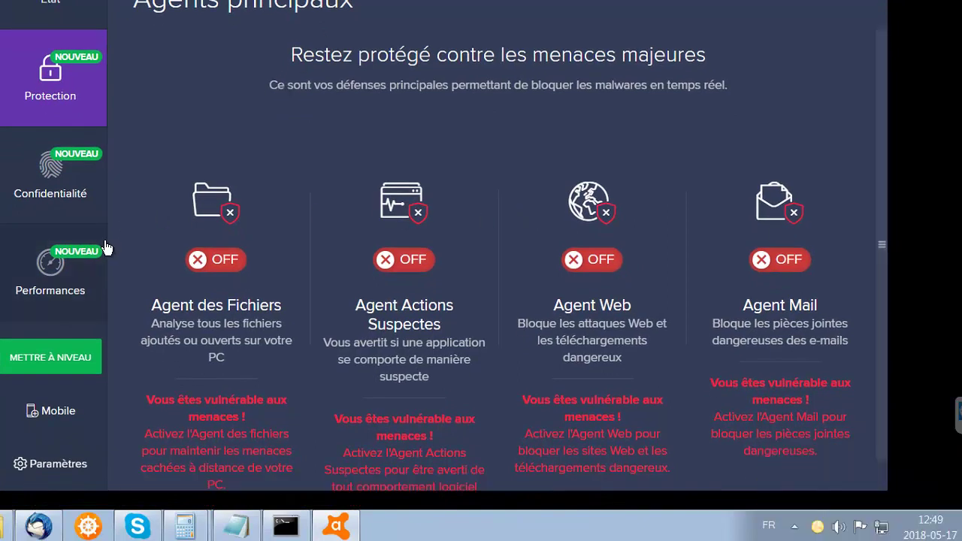
{"action": "left_click", "coordinate": [69, 466]}
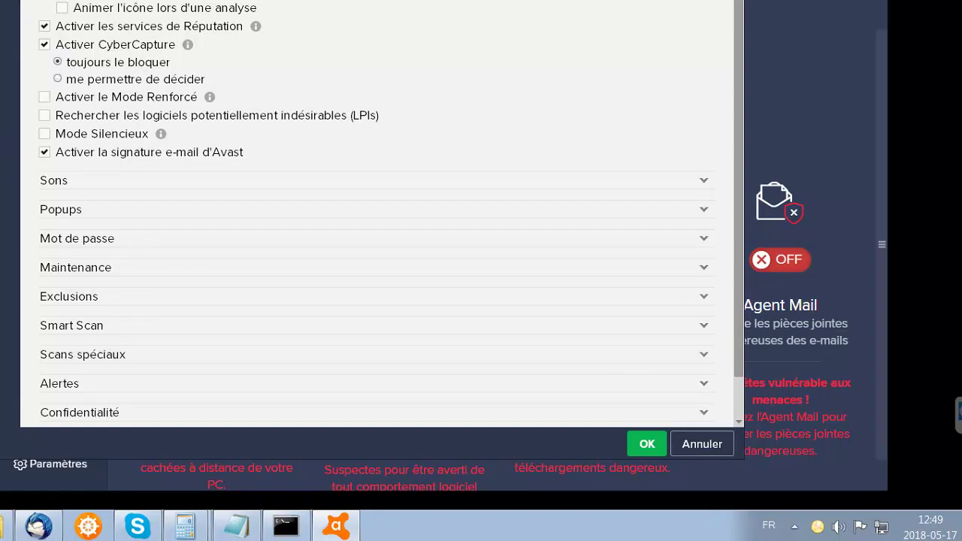
{"action": "key", "text": "Escape"}
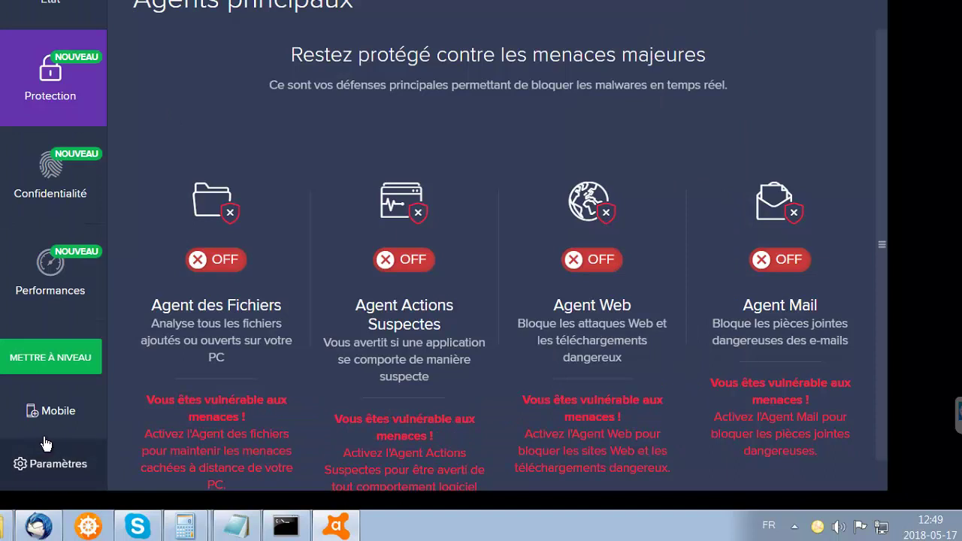
{"action": "left_click_drag", "start_coordinate": [451, 0], "coordinate": [494, 10]}
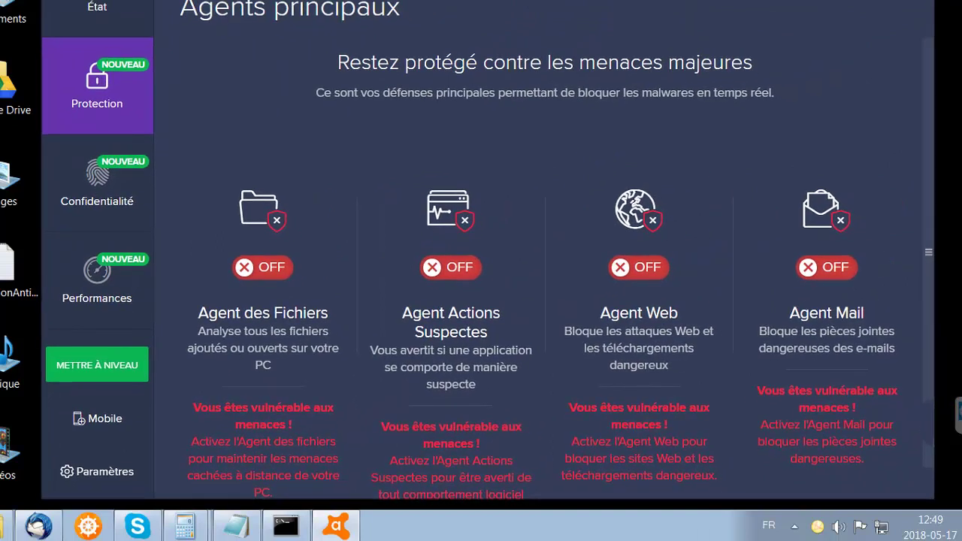
{"action": "left_click", "coordinate": [106, 468]}
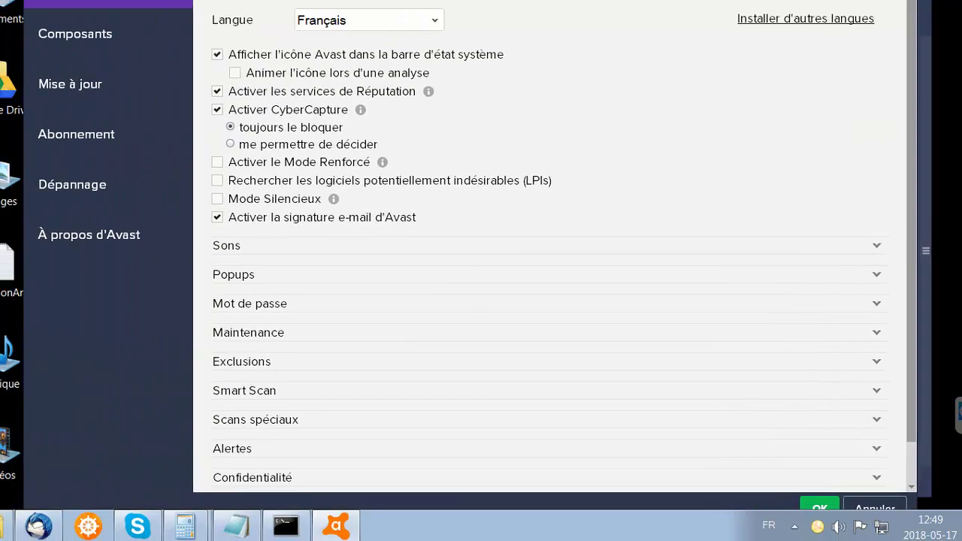
{"action": "left_click", "coordinate": [260, 362]}
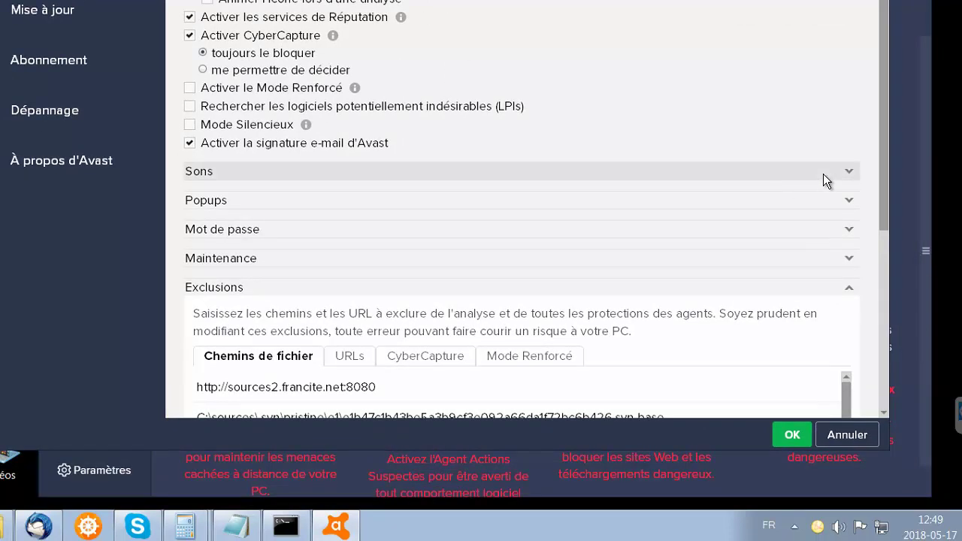
{"action": "left_click_drag", "start_coordinate": [890, 186], "coordinate": [861, 350]}
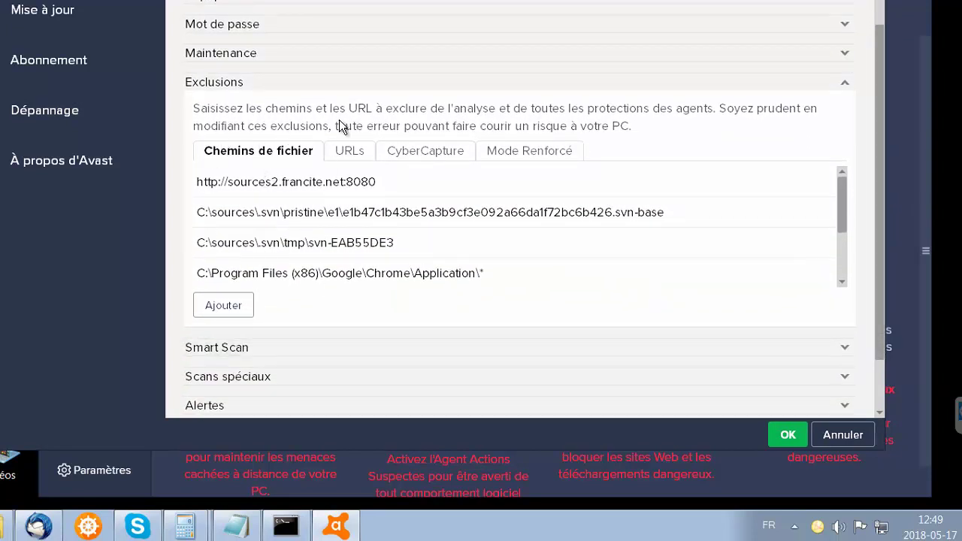
{"action": "left_click_drag", "start_coordinate": [846, 194], "coordinate": [827, 242]}
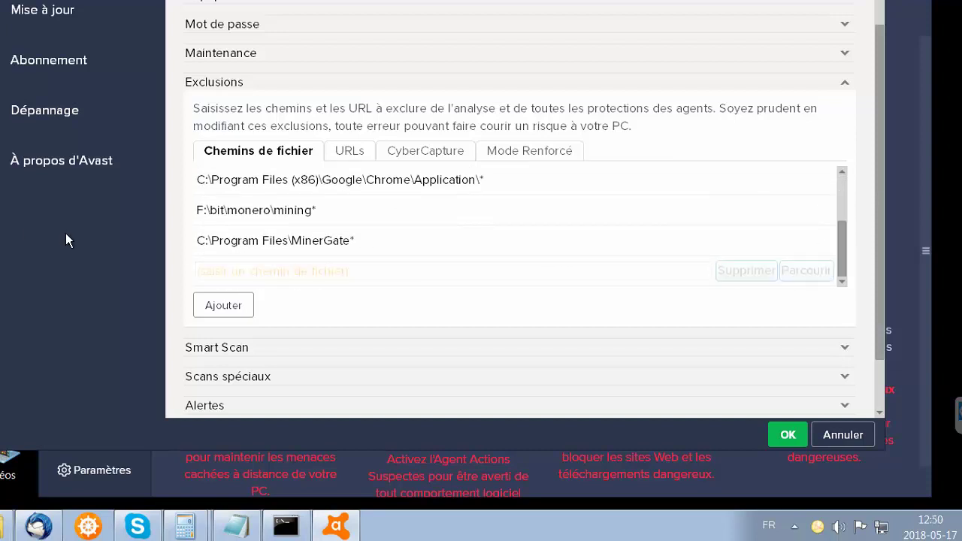
Step: Remove the trailing asterisk from the C:\Program Files\MinerGate* exclusion path and save the settings
{"action": "left_click", "coordinate": [208, 242]}
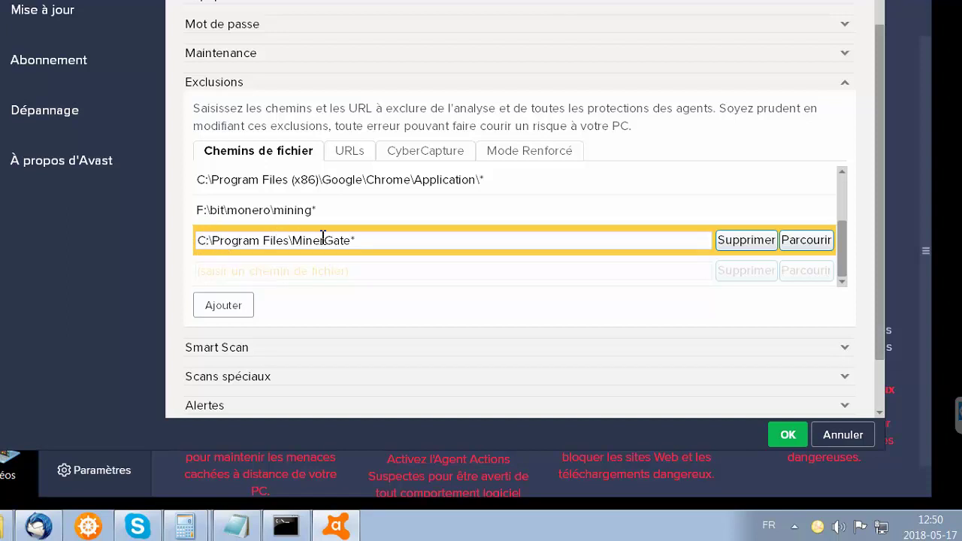
{"action": "left_click_drag", "start_coordinate": [369, 240], "coordinate": [350, 240]}
{"action": "key", "text": "BackSpace"}
{"action": "mouse_move", "coordinate": [844, 241]}
{"action": "left_mouse_down"}
{"action": "mouse_move", "coordinate": [843, 187]}
{"action": "mouse_move", "coordinate": [842, 242]}
{"action": "left_mouse_up"}
{"action": "left_click", "coordinate": [795, 435]}
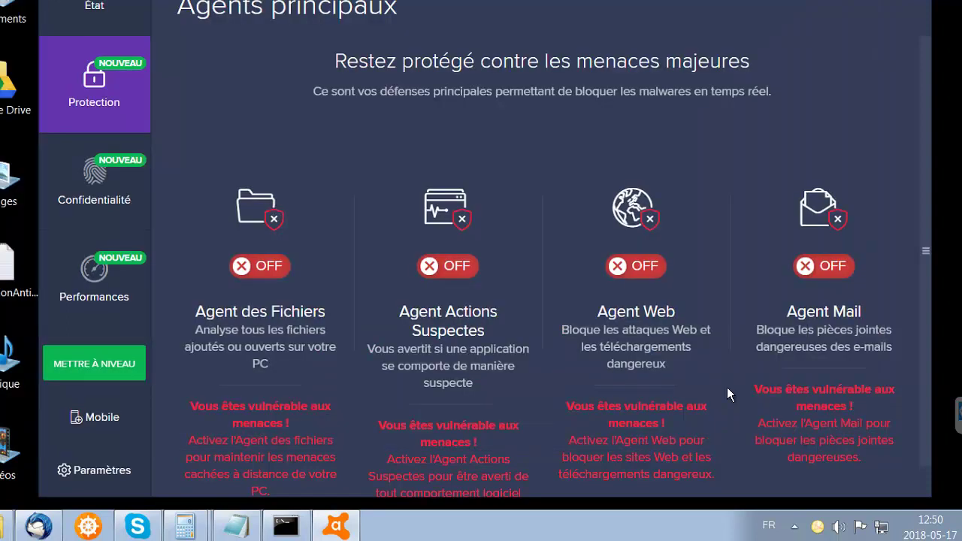
Step: Re-enable the file, suspicious actions, web and mail agents, and close the Avast window
{"action": "left_click", "coordinate": [277, 269]}
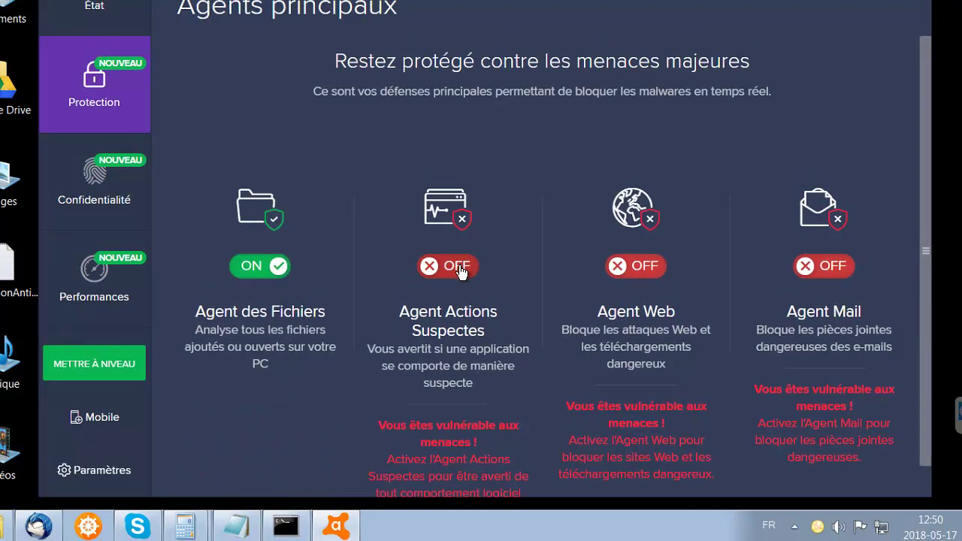
{"action": "left_click", "coordinate": [459, 269]}
{"action": "left_click", "coordinate": [651, 268]}
{"action": "left_click", "coordinate": [837, 269]}
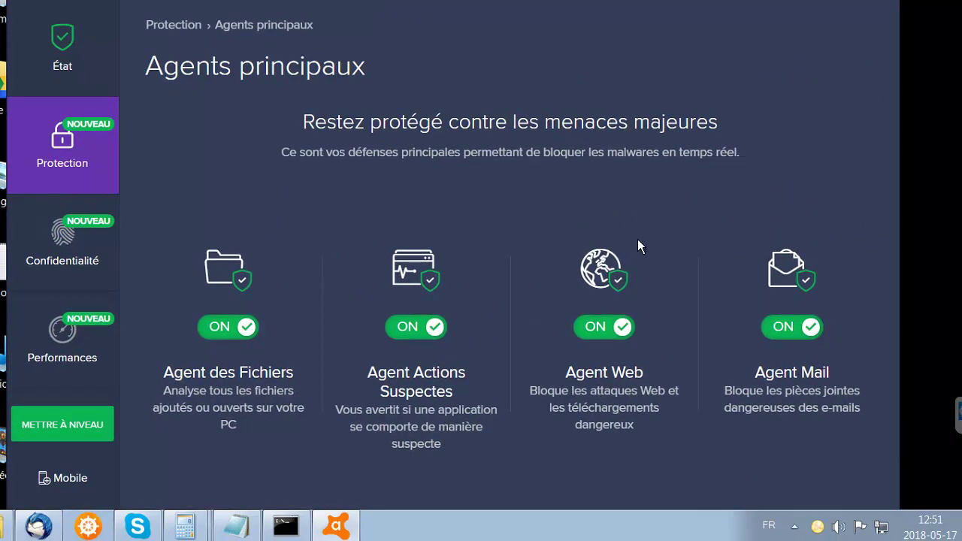
{"action": "left_click_drag", "start_coordinate": [388, 0], "coordinate": [239, 17]}
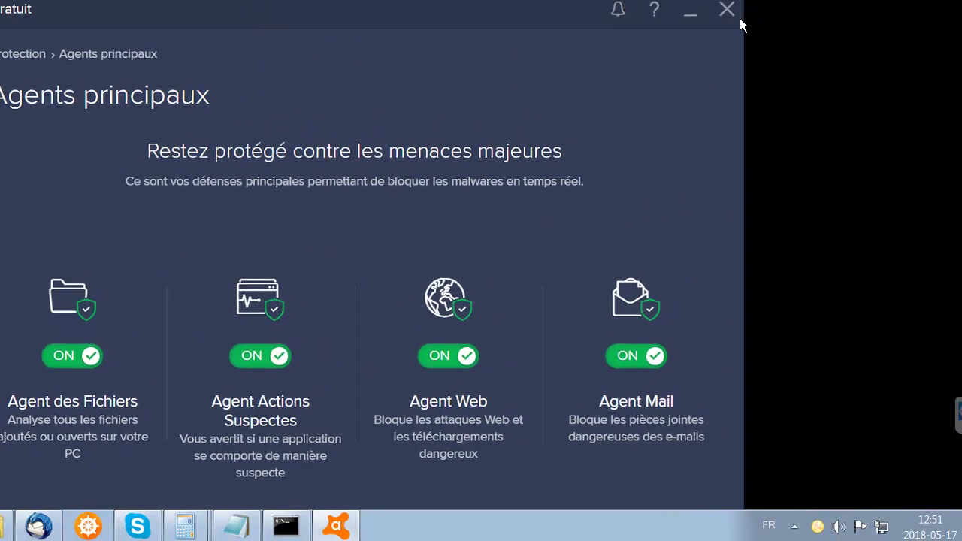
{"action": "left_click", "coordinate": [733, 8]}
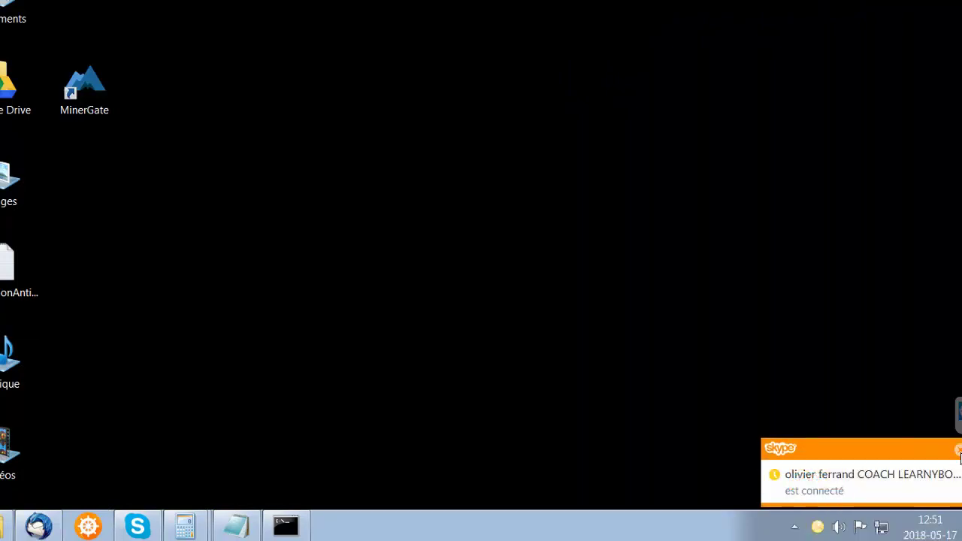
Step: Switch to Microsoft Security Essentials and display its settings (Paramètres)
{"action": "right_click", "coordinate": [820, 528]}
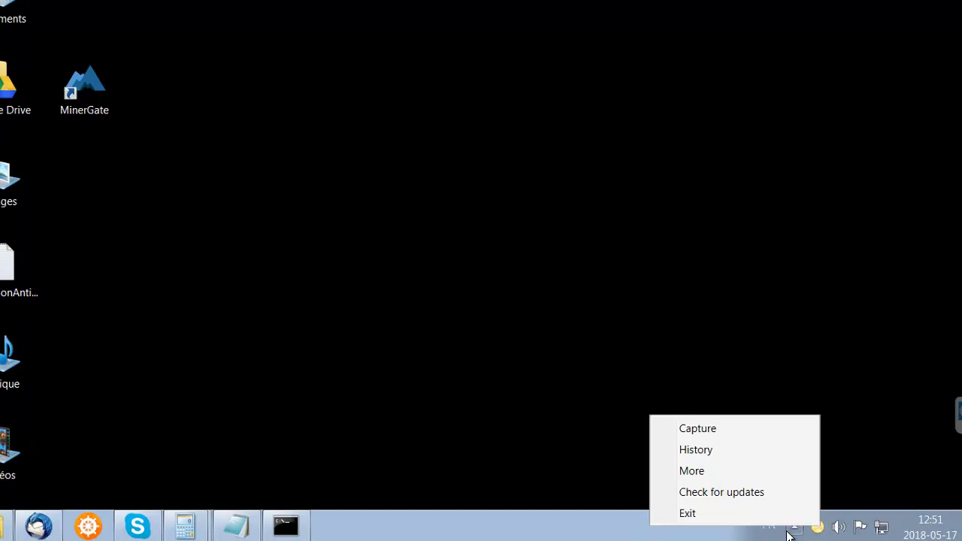
{"action": "left_click", "coordinate": [793, 528]}
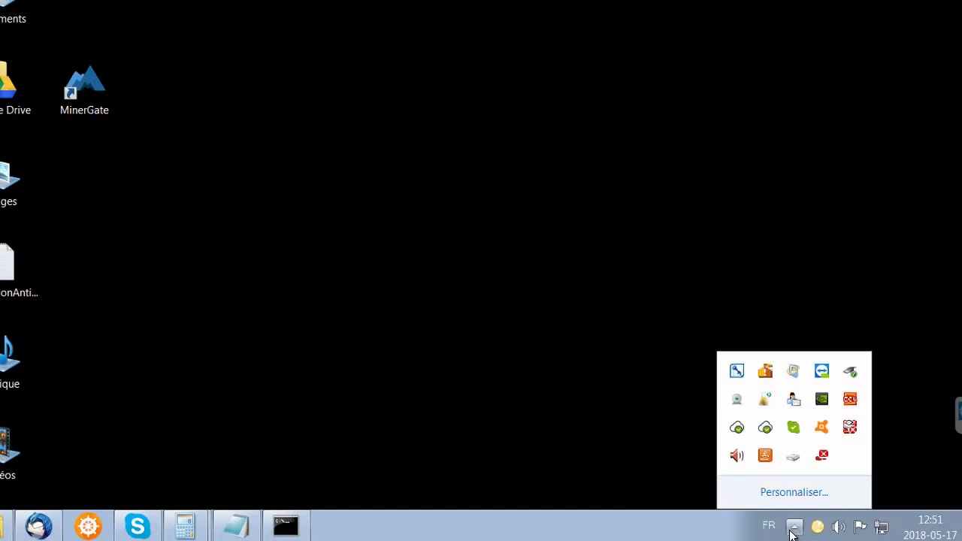
{"action": "left_click", "coordinate": [767, 374]}
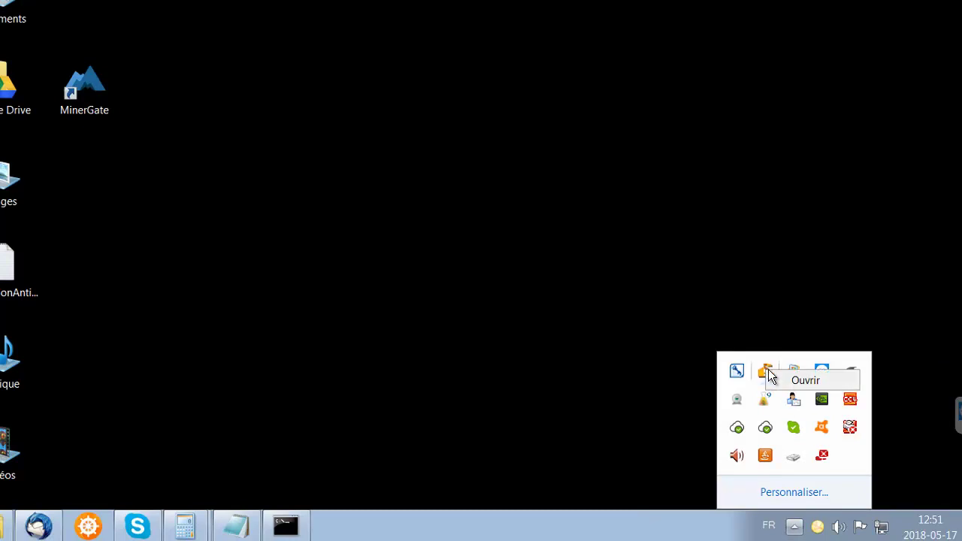
{"action": "left_click", "coordinate": [796, 381]}
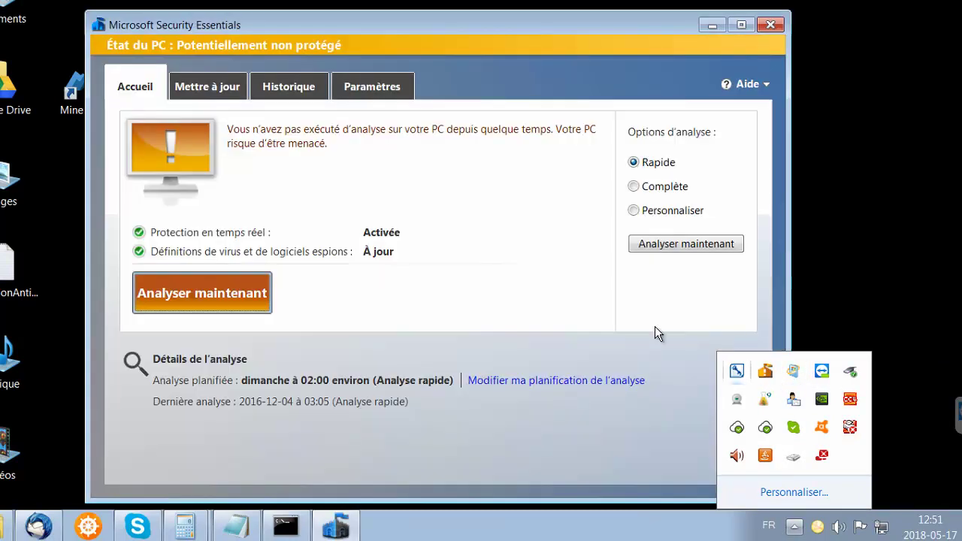
{"action": "left_click", "coordinate": [406, 24]}
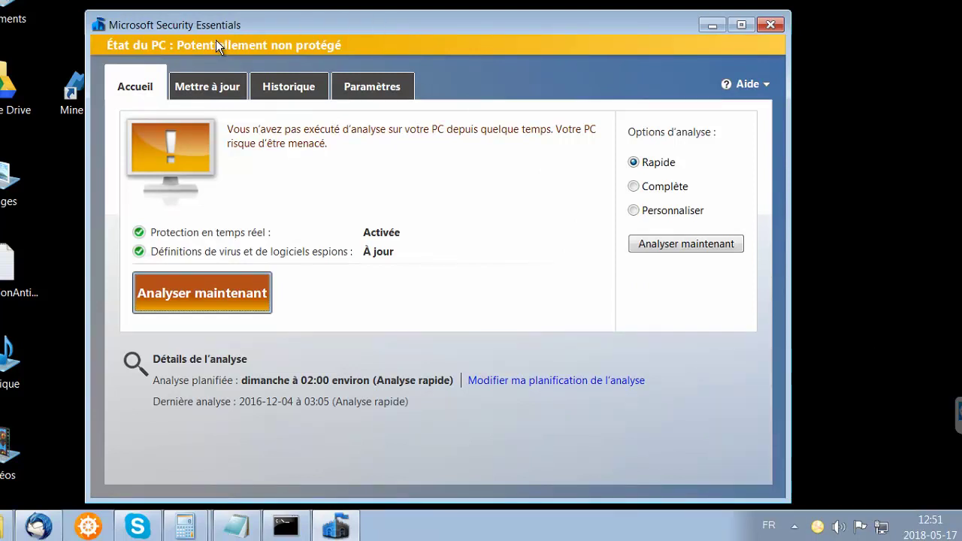
{"action": "left_click", "coordinate": [373, 87]}
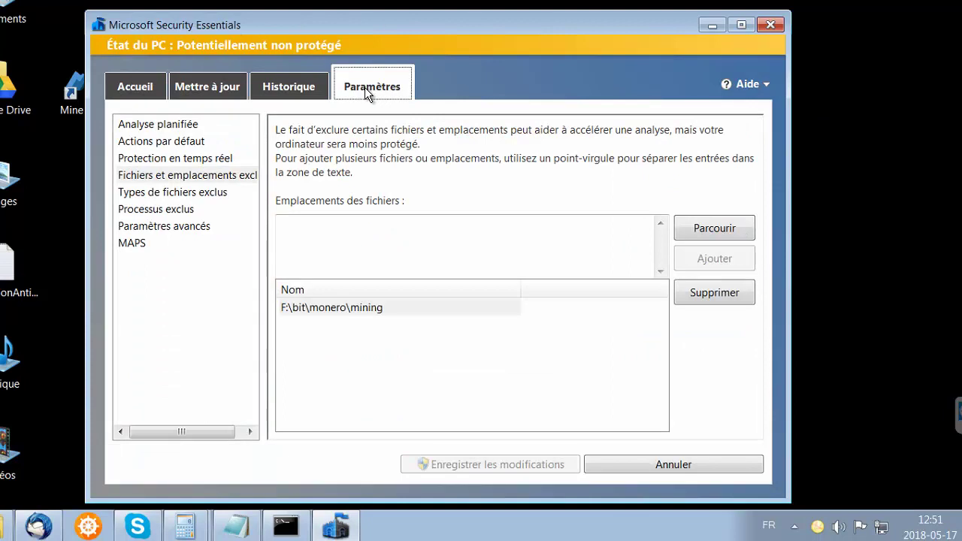
Step: Turn off real-time protection in the settings and turn it back on without saving
{"action": "left_click", "coordinate": [148, 158]}
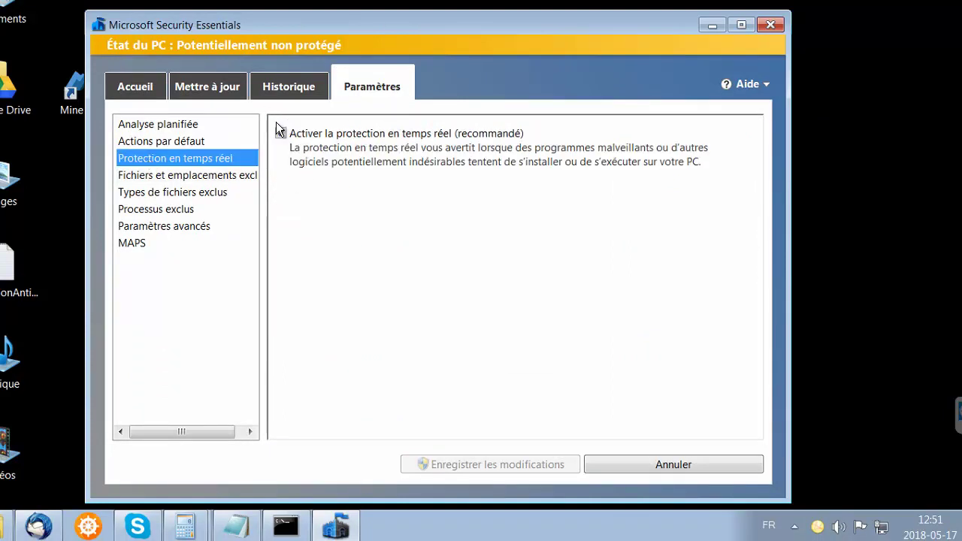
{"action": "left_click", "coordinate": [281, 134]}
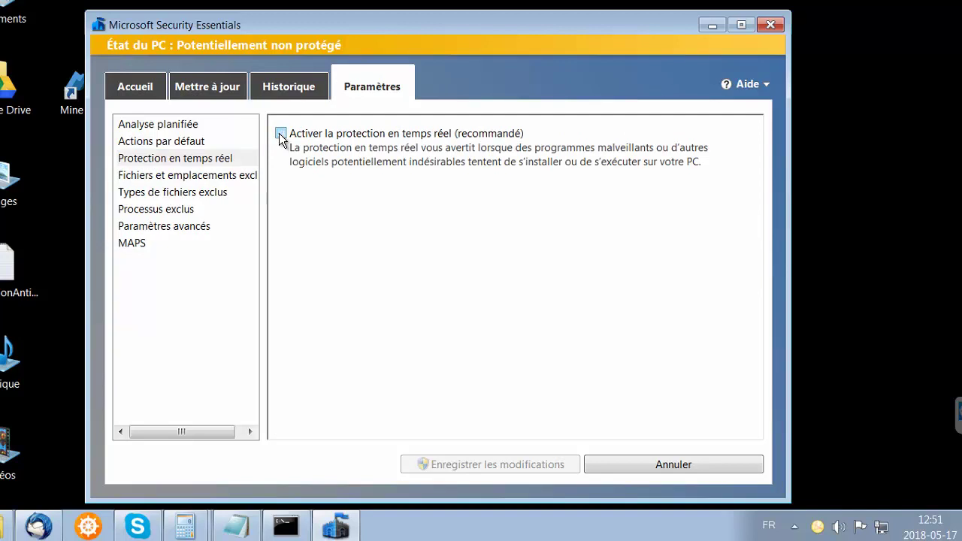
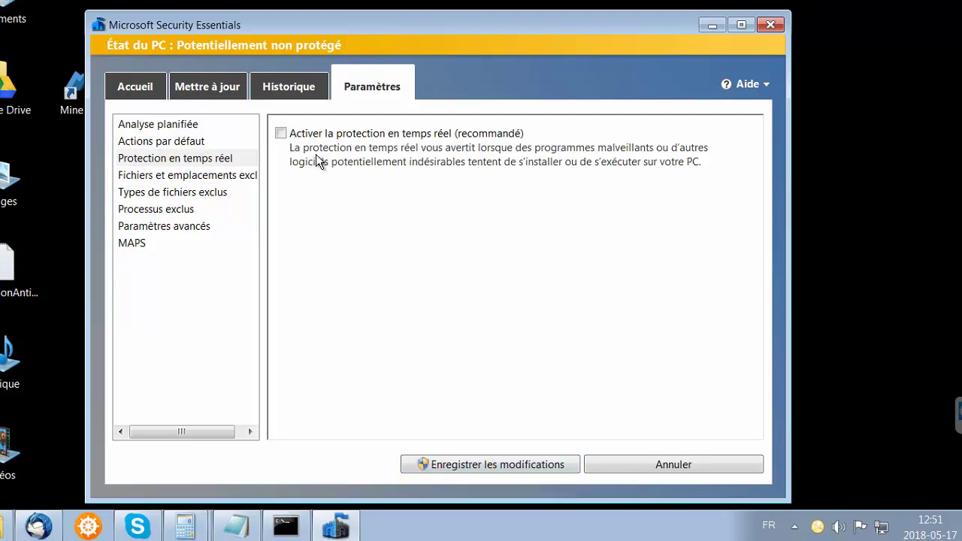
{"action": "left_click", "coordinate": [280, 133]}
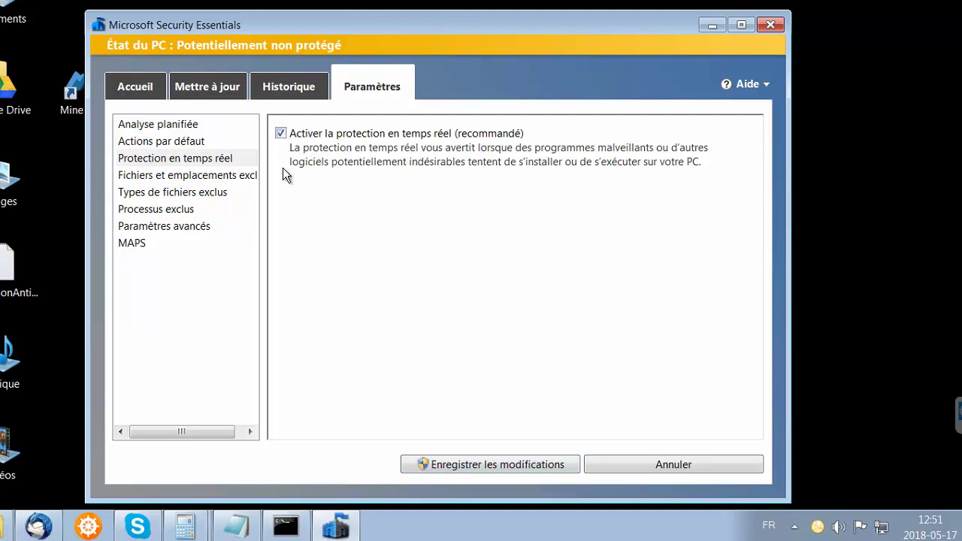
Step: Select the C:\Program Files\MinerGate folder as a location for the excluded files and locations setting
{"action": "left_click", "coordinate": [163, 175]}
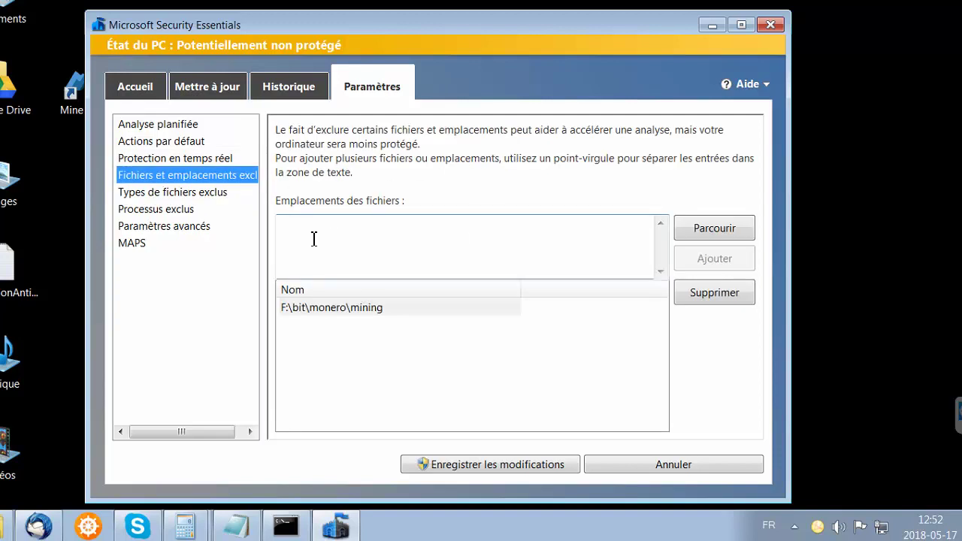
{"action": "left_click", "coordinate": [716, 228]}
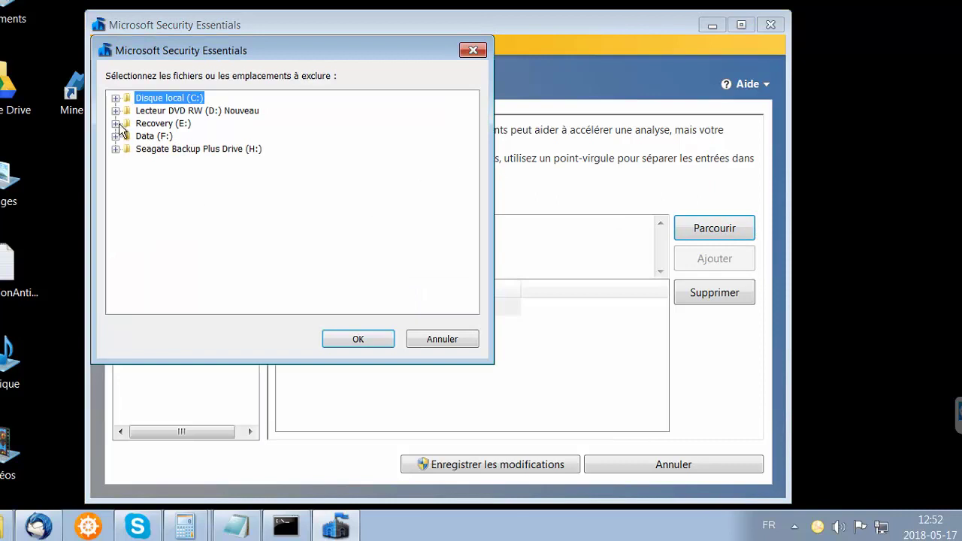
{"action": "left_click", "coordinate": [115, 98]}
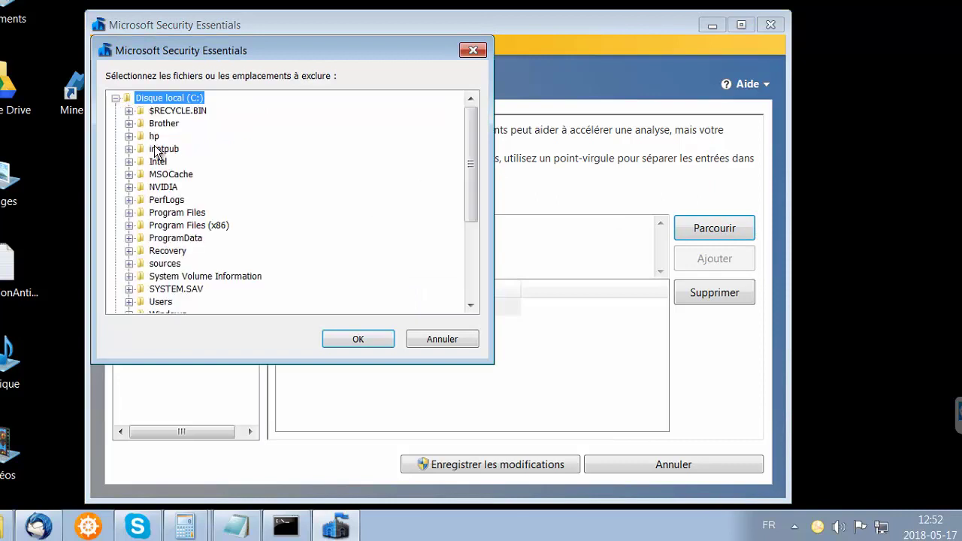
{"action": "double_click", "coordinate": [184, 214]}
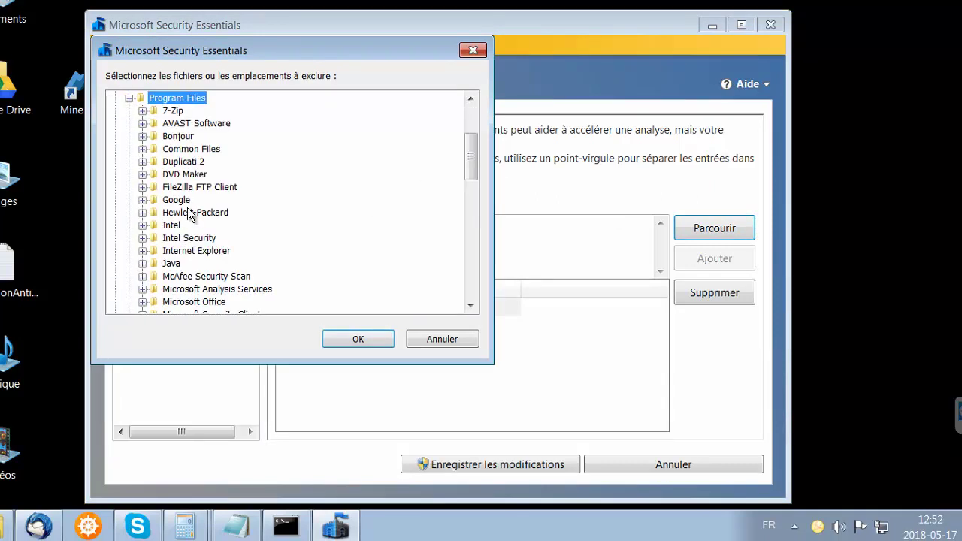
{"action": "left_click_drag", "start_coordinate": [474, 154], "coordinate": [473, 171]}
{"action": "double_click", "coordinate": [186, 290]}
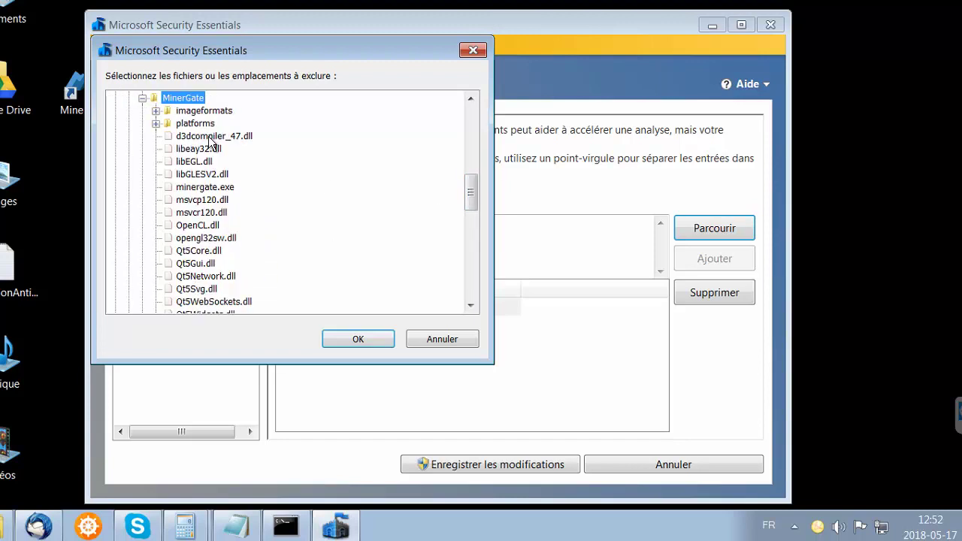
{"action": "left_click", "coordinate": [360, 339]}
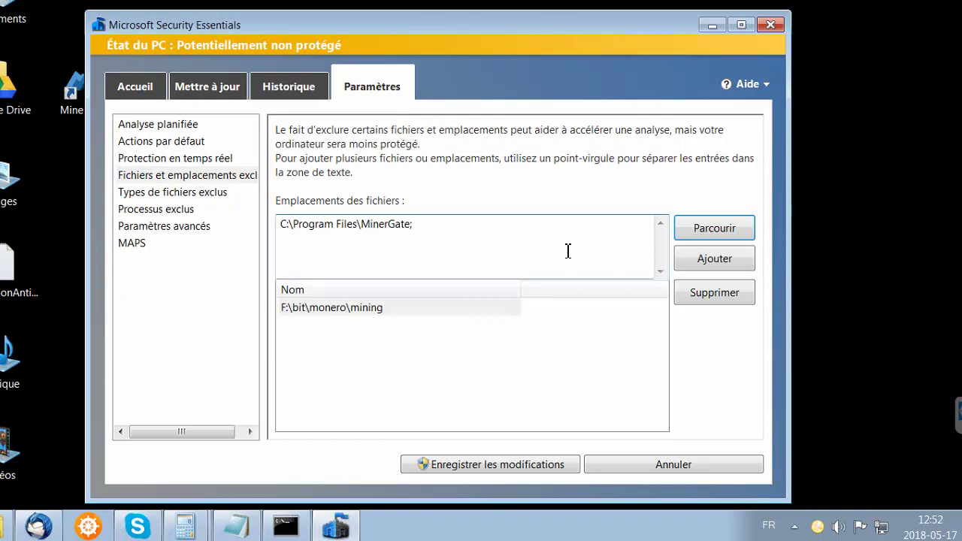
Step: Add the MinerGate folder to the exclusion list, save the changes and authorize them in User Account Control
{"action": "left_click", "coordinate": [705, 261]}
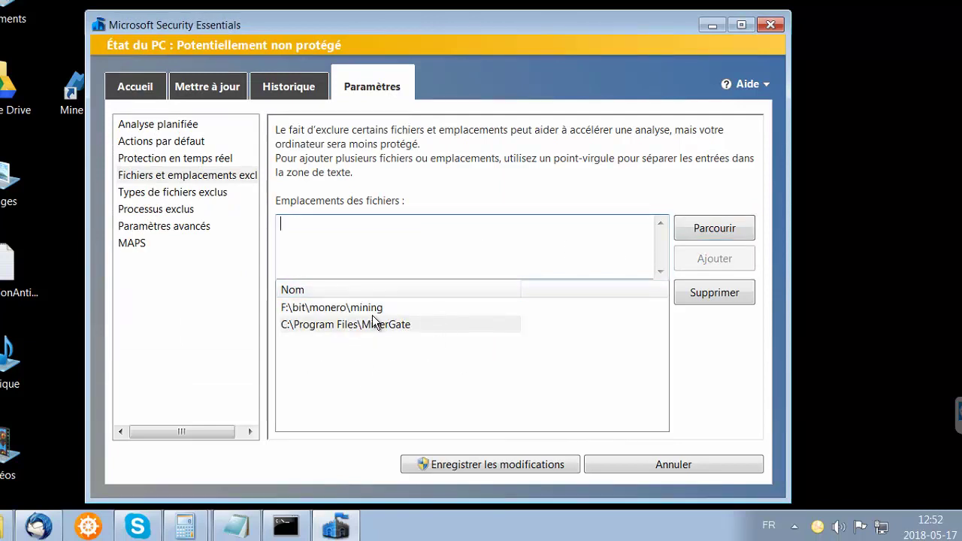
{"action": "left_click", "coordinate": [496, 466]}
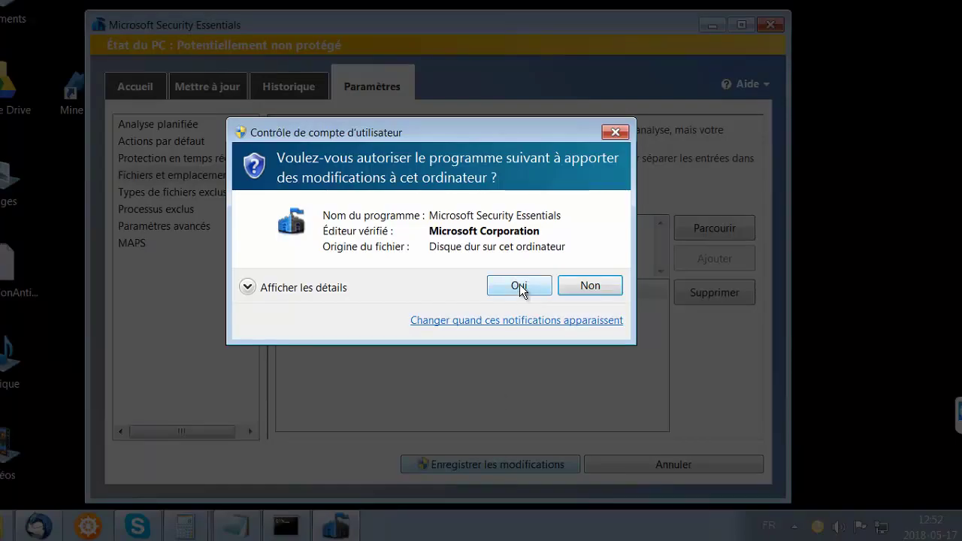
{"action": "left_click", "coordinate": [520, 285]}
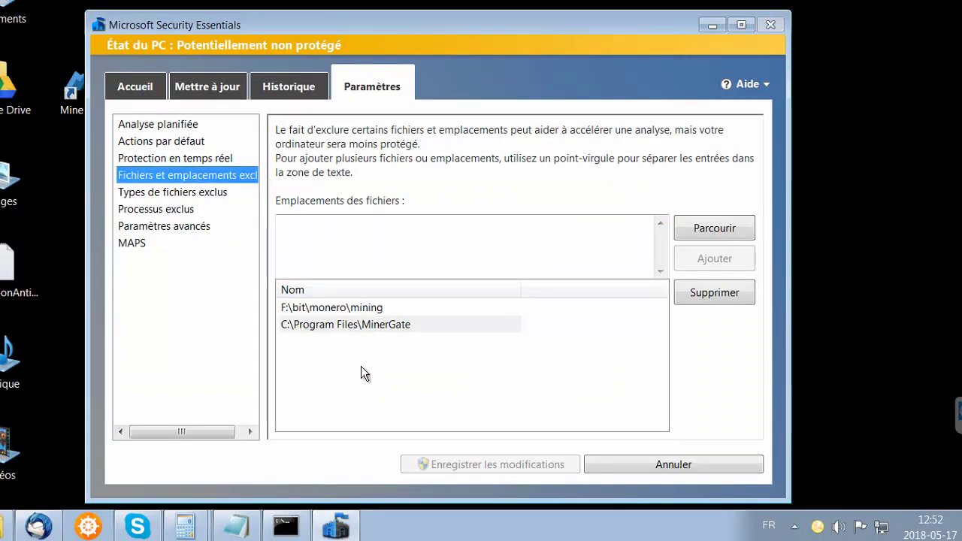
Step: Turn off real-time protection without saving, discard the change and close the Microsoft Security Essentials window
{"action": "left_click", "coordinate": [183, 160]}
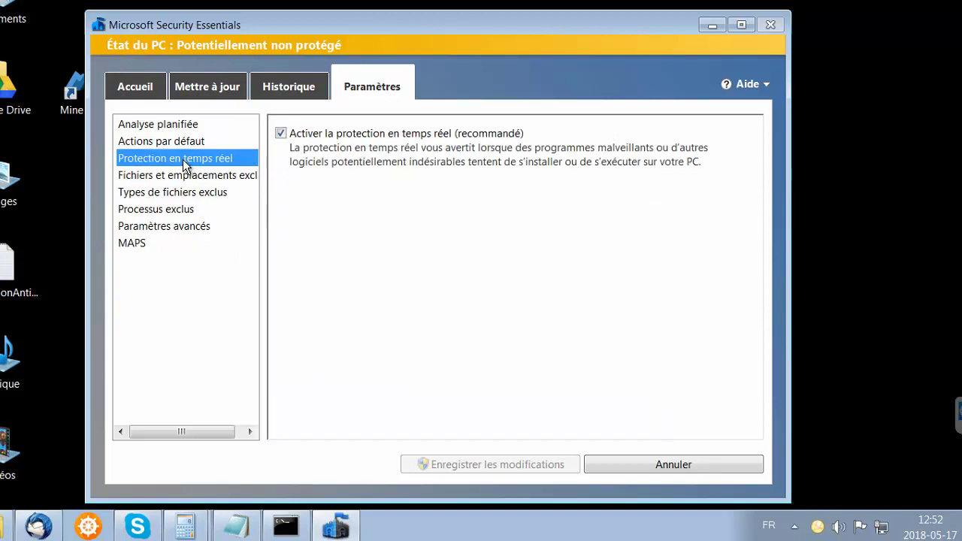
{"action": "left_click", "coordinate": [281, 133]}
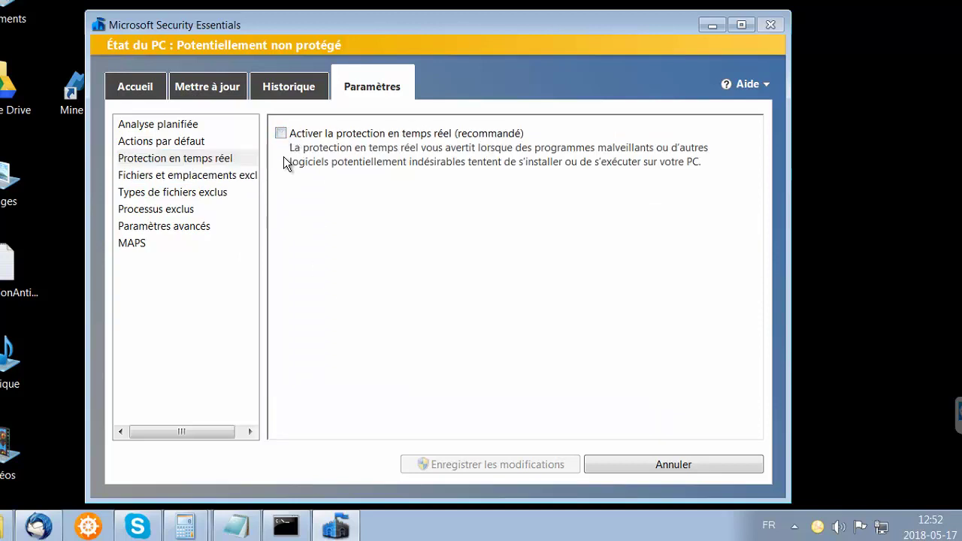
{"action": "left_click", "coordinate": [689, 464]}
{"action": "left_click", "coordinate": [769, 24]}
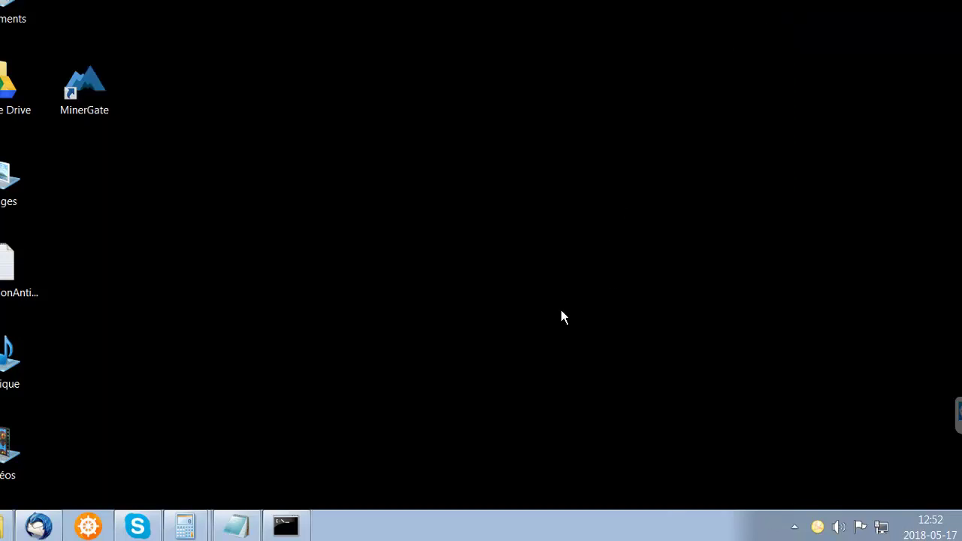